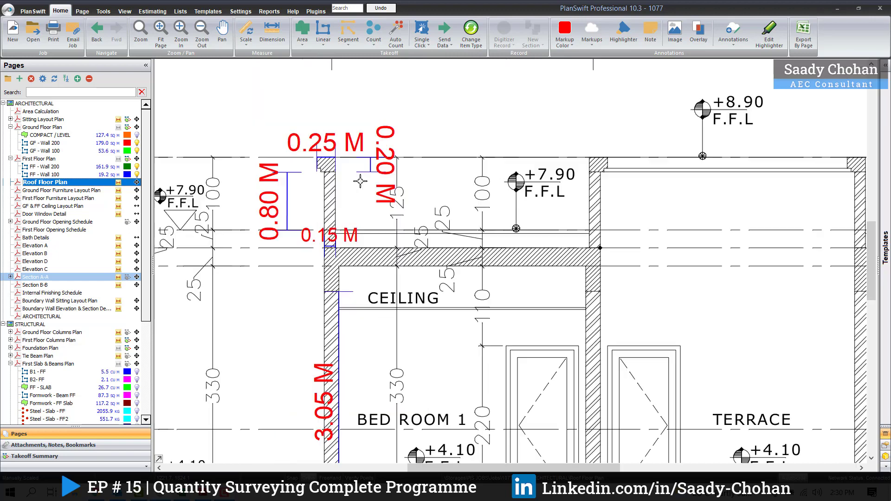
Step: Examine the roof parapet wall's height and thickness dimensions above Bed Room 1 in Section A-A
scroll(349, 169, down, 2)
drag(346, 169, 297, 164)
scroll(296, 164, up, 2)
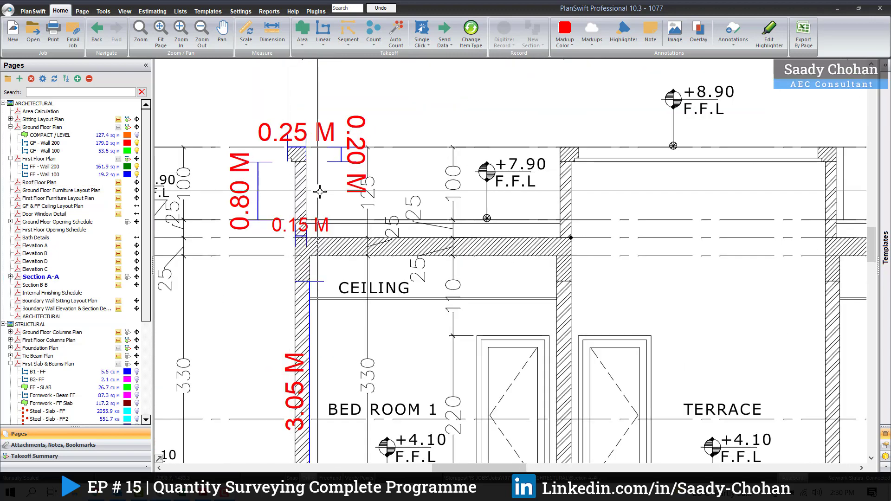
drag(293, 253, 305, 254)
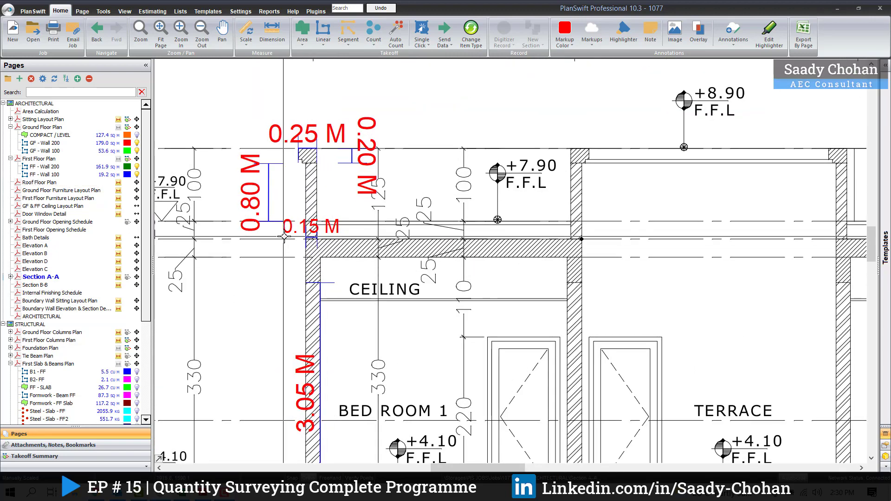
Step: Switch to the Excel BOQ and insert "Wall 150mm thick" in m² as blockwork item b, moving "Wall 100mm thick" to item c
click(182, 493)
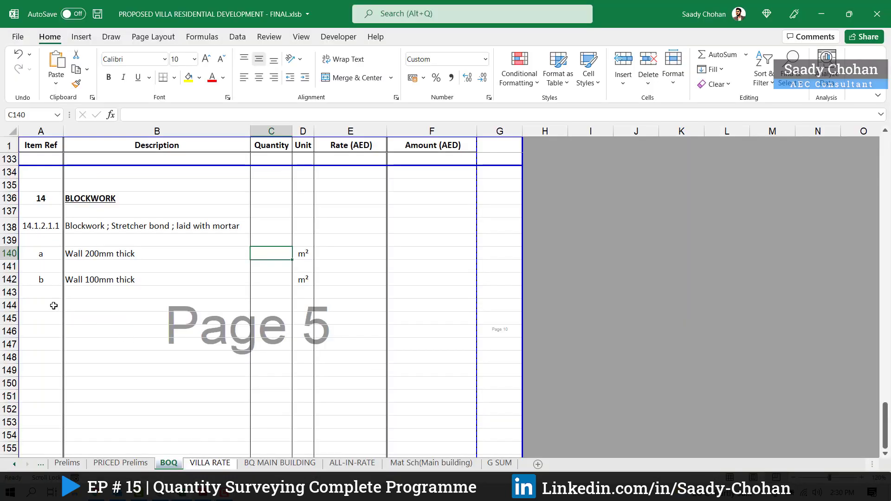
click(46, 307)
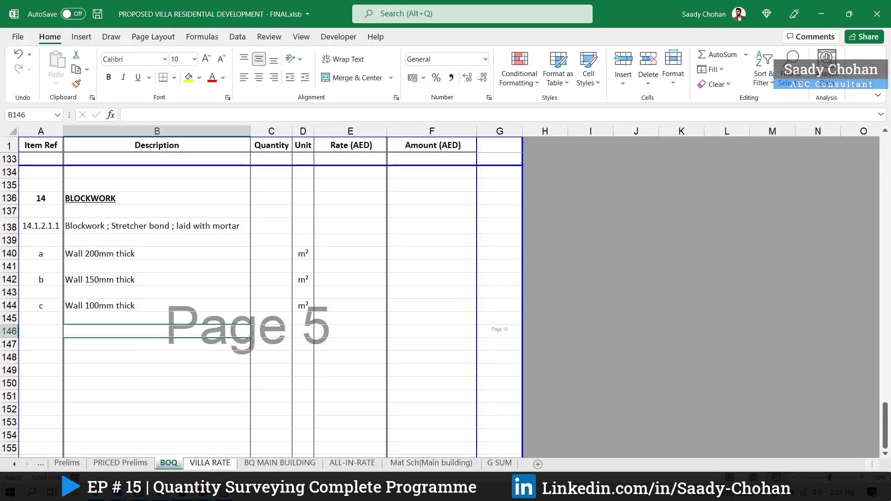
Step: Switch back to PlanSwift and create a Masonry Wall takeoff named "Roof - Wall 150" on the Roof Floor Plan with a 0.80 m wall height
click(160, 493)
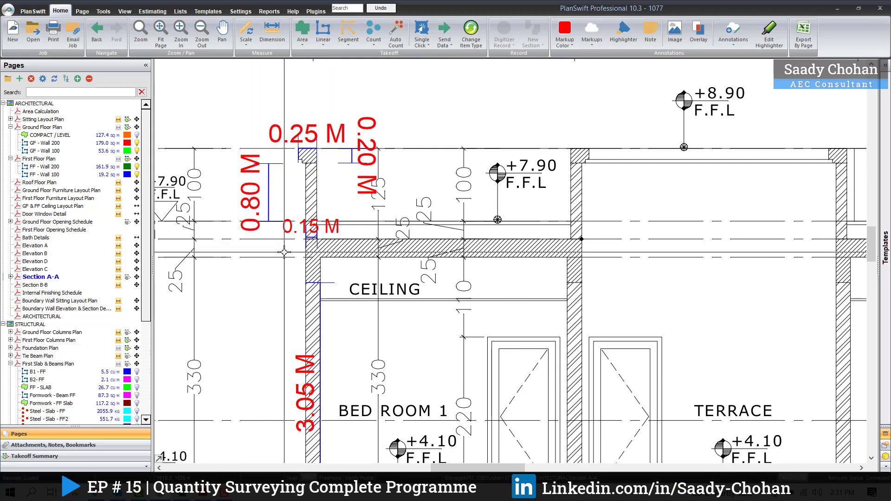
click(59, 175)
click(49, 183)
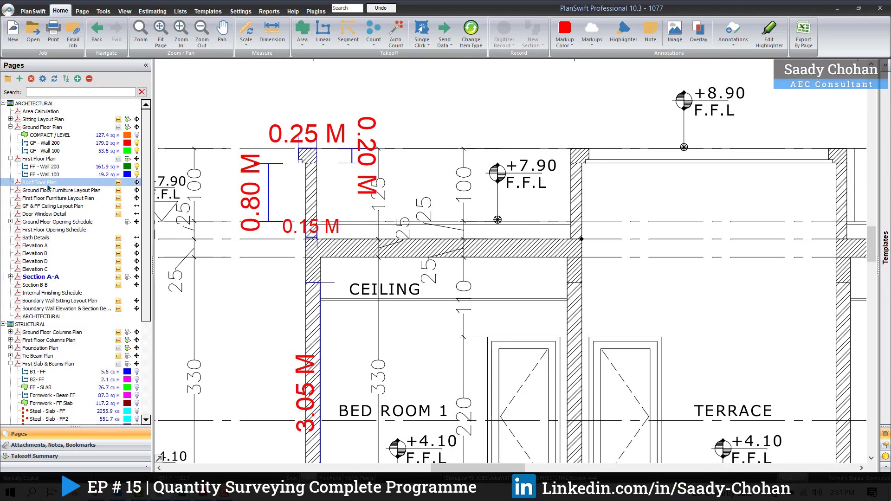
click(886, 67)
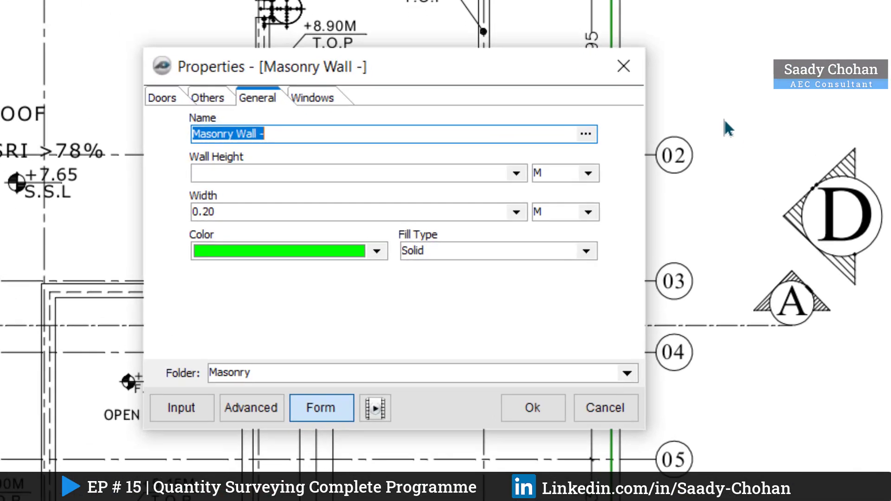
text(Roof - Wall 150)
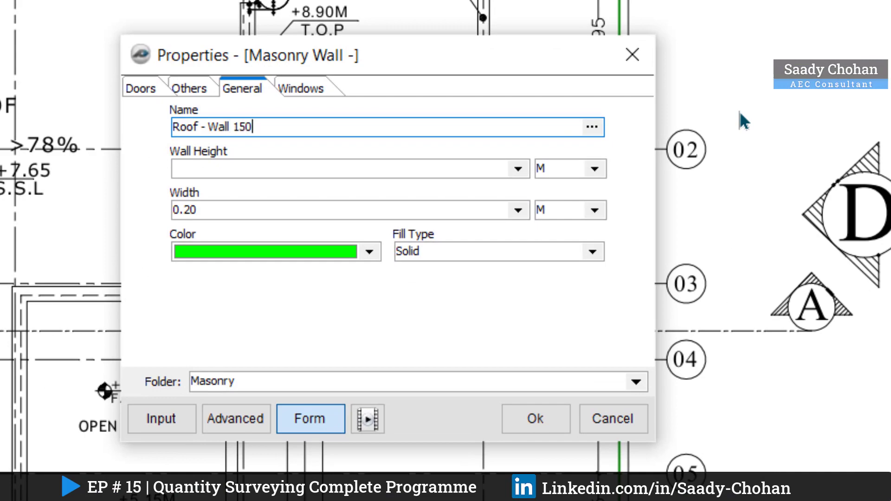
click(430, 169)
text(0.80)
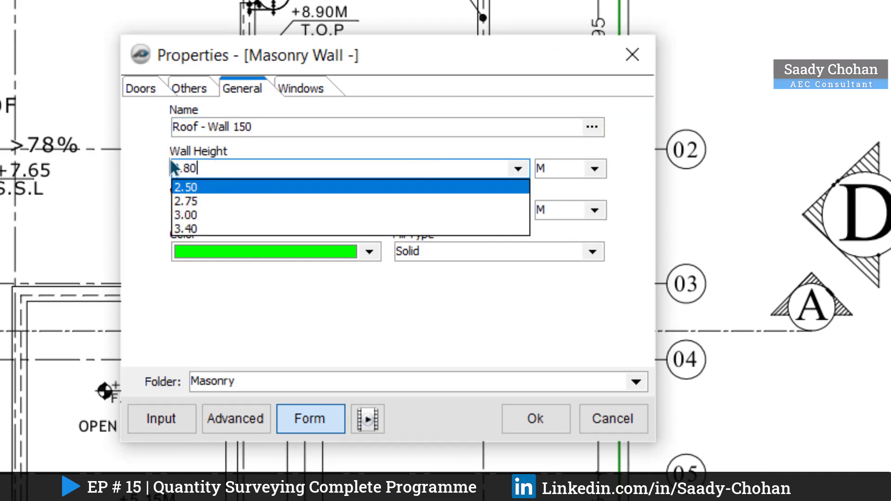
key(Tab)
click(532, 420)
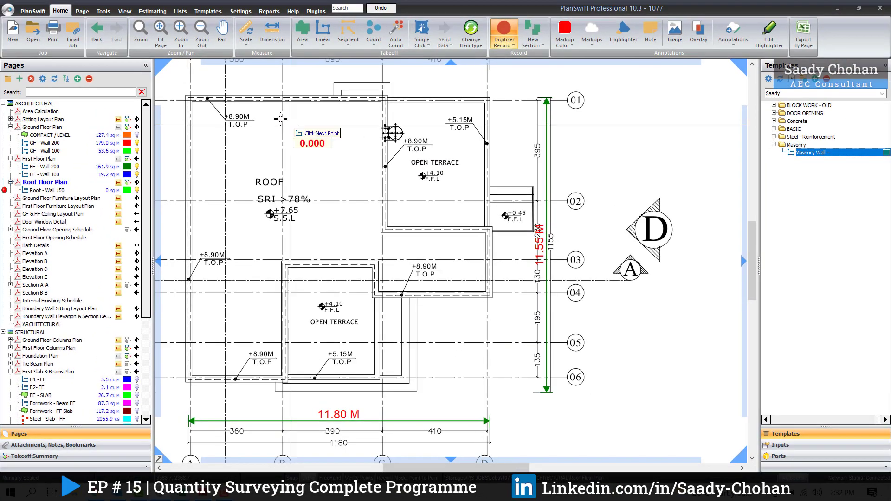
Step: Trace the roof parapet from corner A/01 along grid 01, around the upper open terrace, to the outer corner at D/04
scroll(210, 100, up, 3)
scroll(194, 100, up, 2)
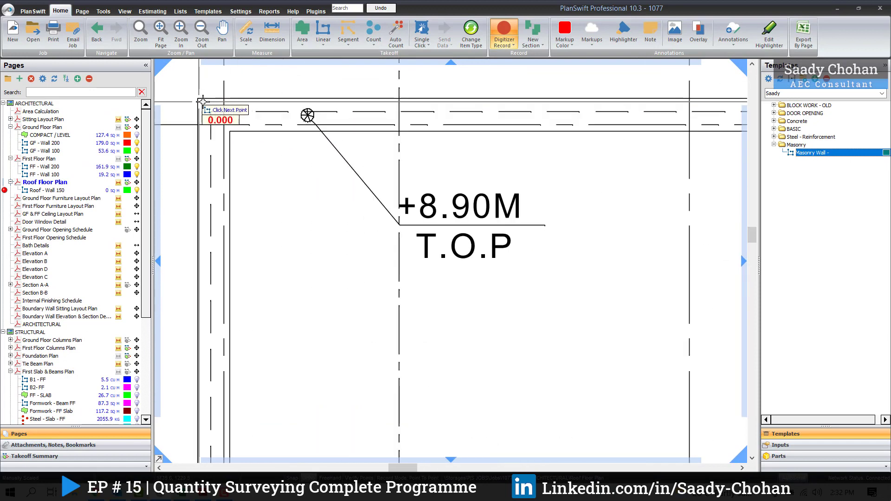
click(199, 99)
scroll(320, 113, down, 3)
drag(509, 115, 452, 106)
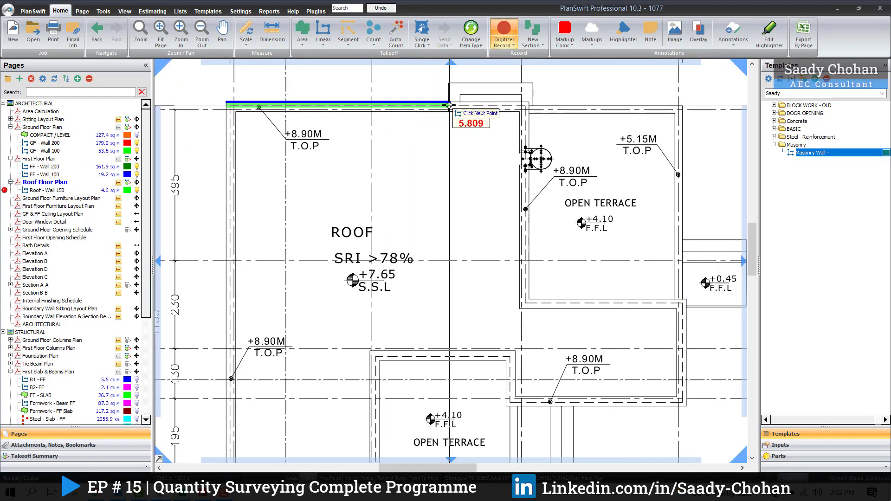
click(529, 103)
scroll(531, 297, up, 2)
click(529, 299)
drag(654, 299, 520, 297)
click(634, 299)
drag(635, 418, 656, 261)
click(653, 300)
Step: Continue the parapet trace along grid 04, around the lower open terrace, along grid 06, and close it at corner A/01
click(384, 300)
click(383, 232)
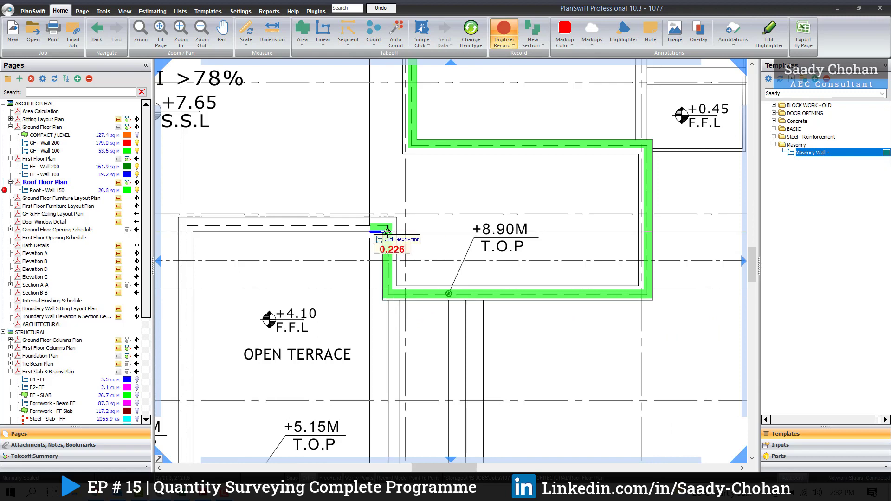
click(193, 231)
click(459, 302)
click(231, 302)
scroll(231, 299, down, 3)
click(232, 126)
scroll(402, 113, down, 2)
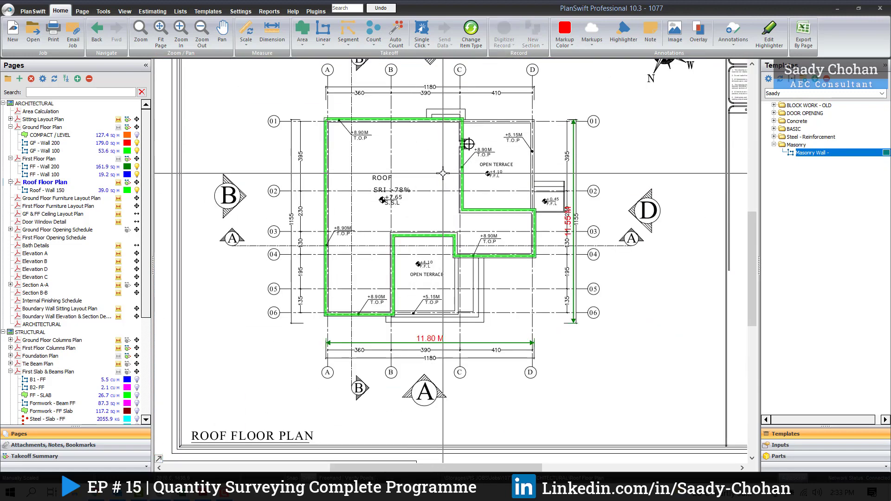
drag(339, 237, 453, 172)
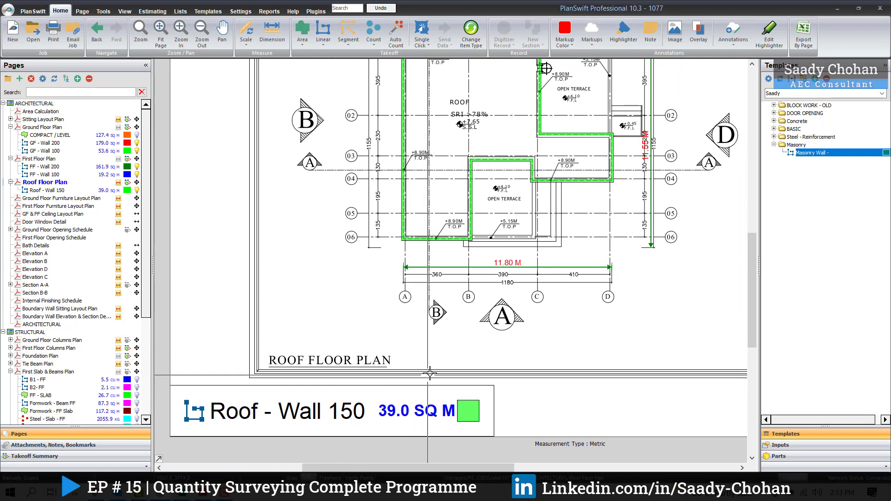
drag(504, 89, 413, 167)
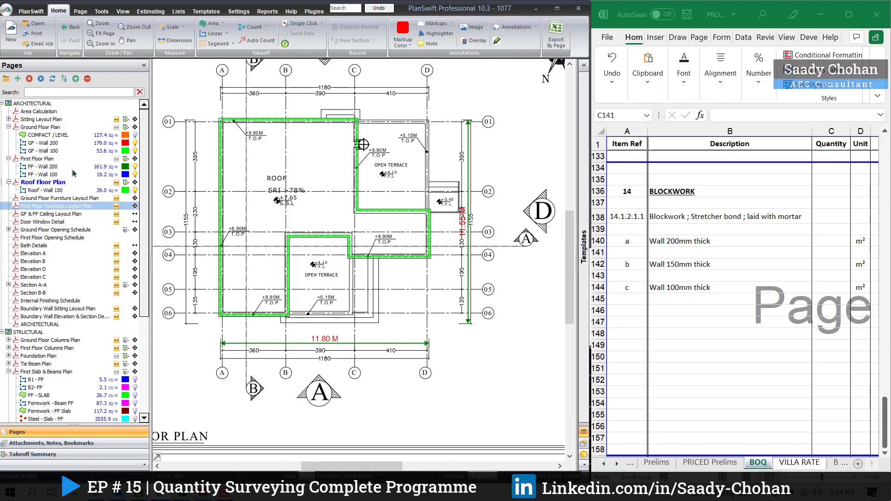
Step: Show the masonry estimate quantities and enter 341 as the BOQ quantity for the 200 mm thick wall
click(148, 11)
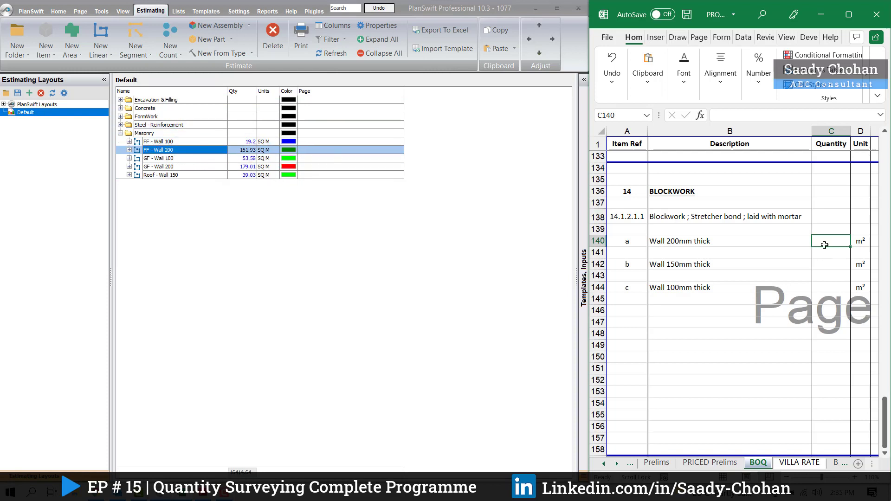
text(3)
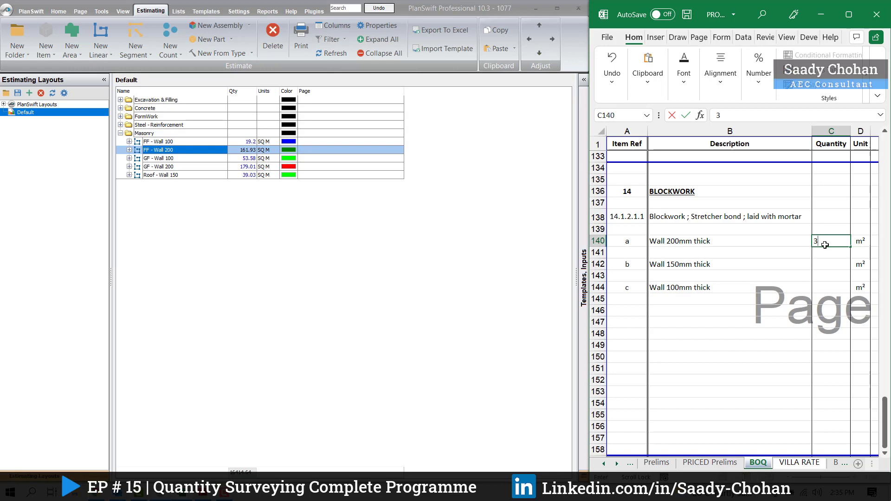
text(41)
key(Return)
key(Return)
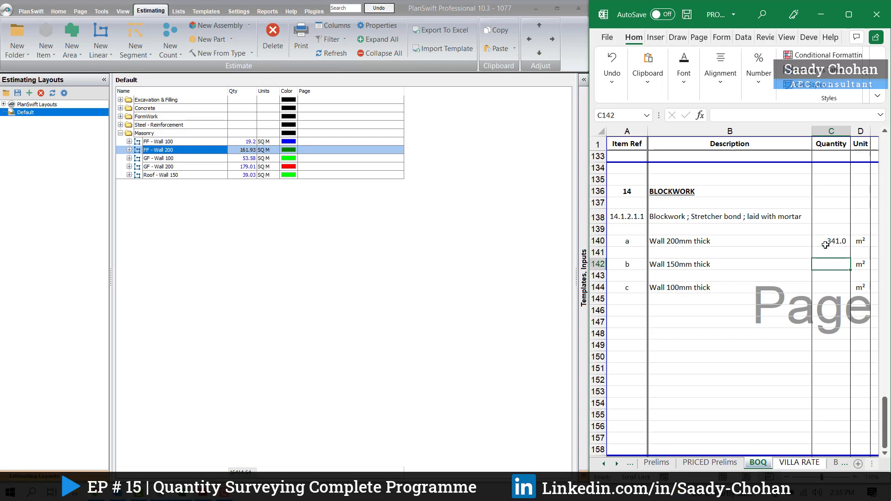
Step: Enter BOQ quantities of 39.0 for the 150 mm thick wall and 72.70 for the 100 mm thick wall
text(39)
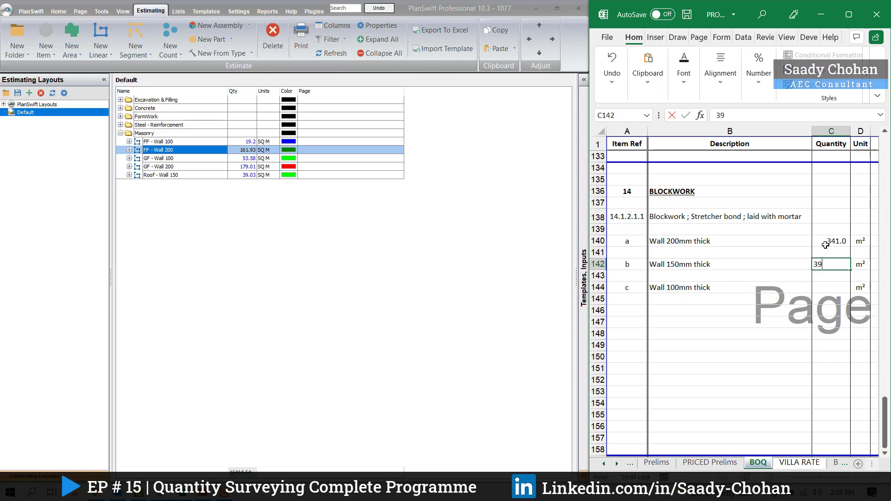
text(.0)
key(Return)
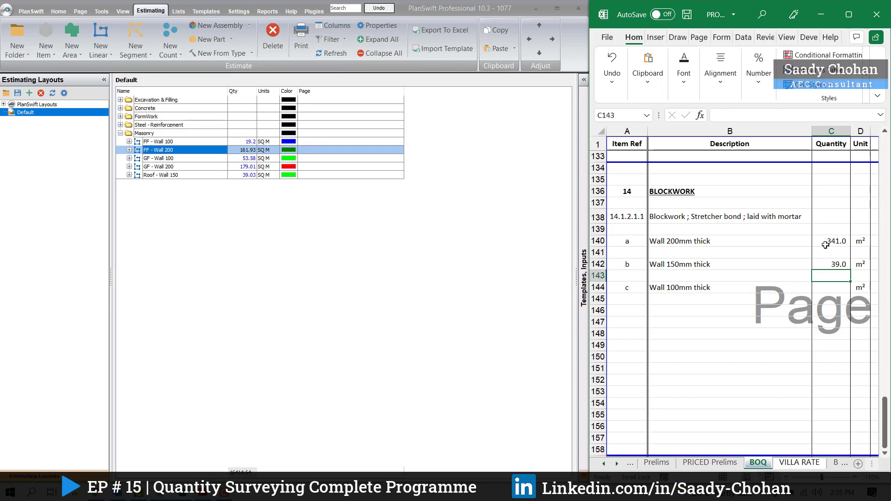
text(72.70)
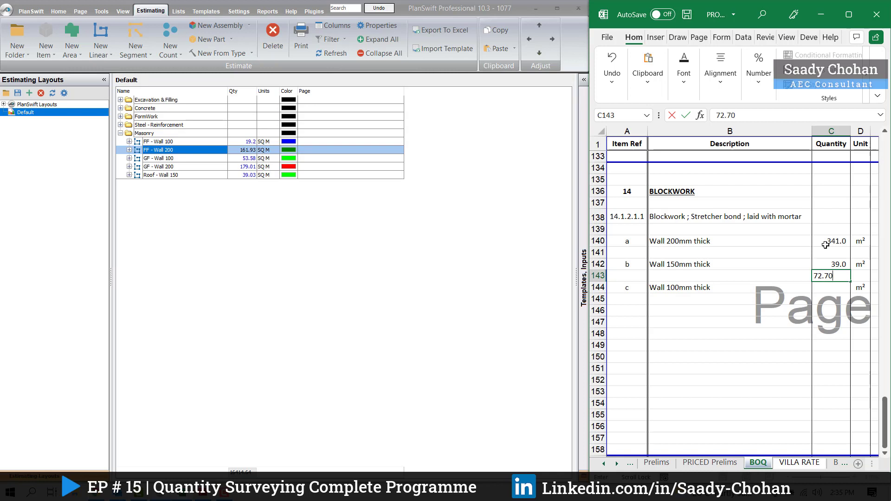
key(Return)
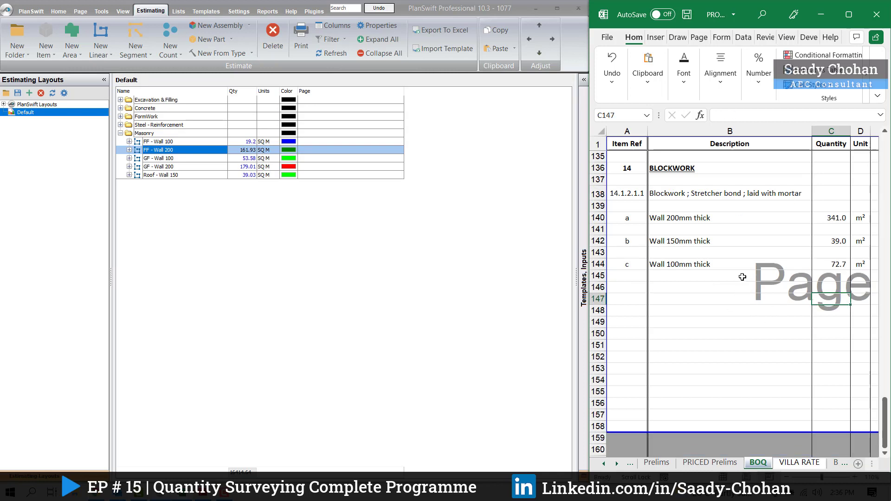
click(741, 289)
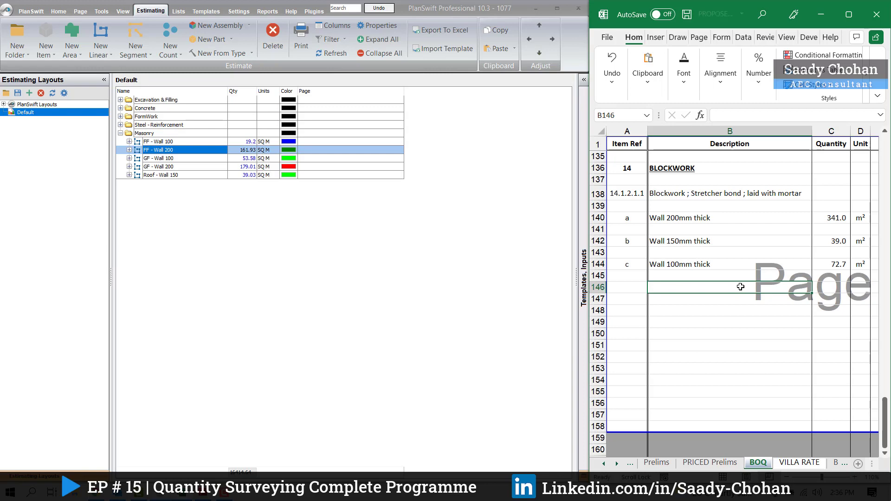
Step: Review the BOQ from the blockwork section back through reinforcement, formwork and concrete to the site preparation and excavation items
scroll(741, 287, up, 5)
scroll(742, 286, up, 3)
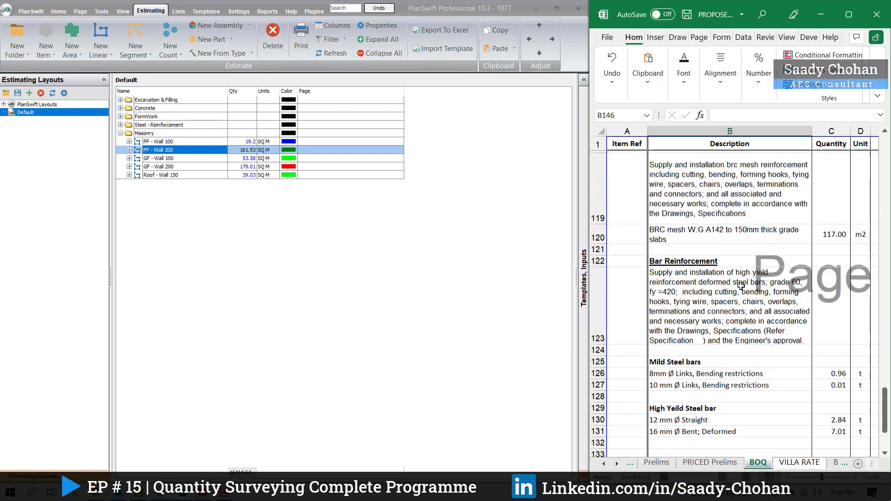
scroll(716, 291, up, 3)
scroll(718, 298, up, 7)
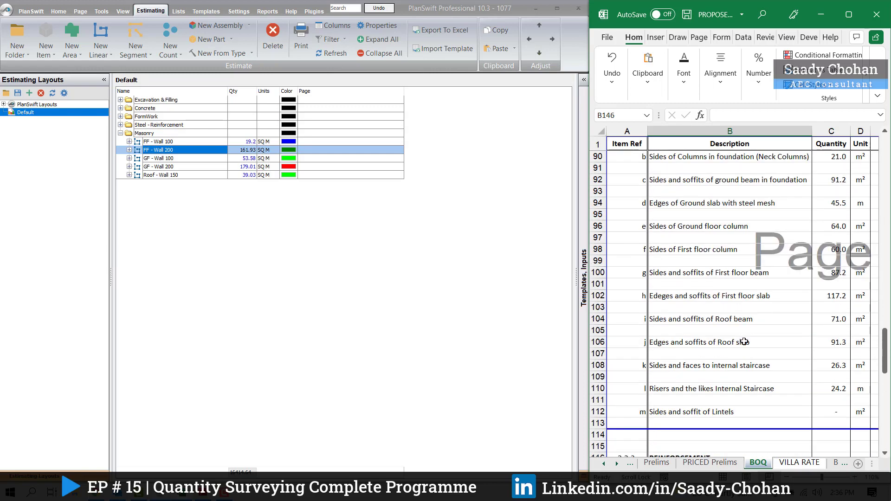
scroll(732, 308, up, 4)
scroll(733, 308, up, 8)
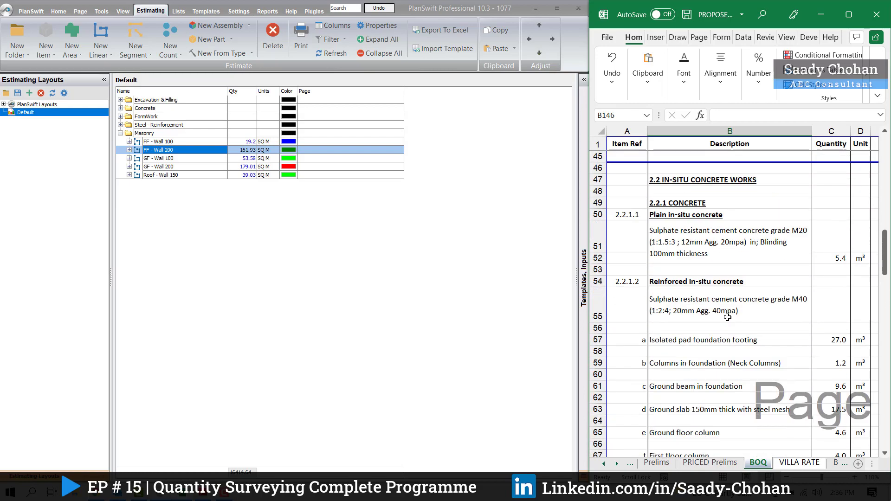
scroll(727, 299, up, 4)
scroll(732, 322, up, 7)
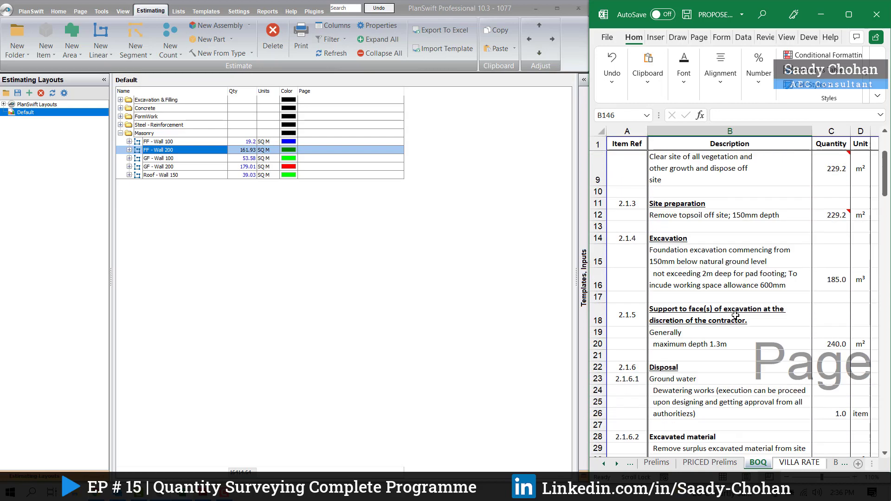
scroll(738, 316, down, 16)
scroll(739, 316, down, 10)
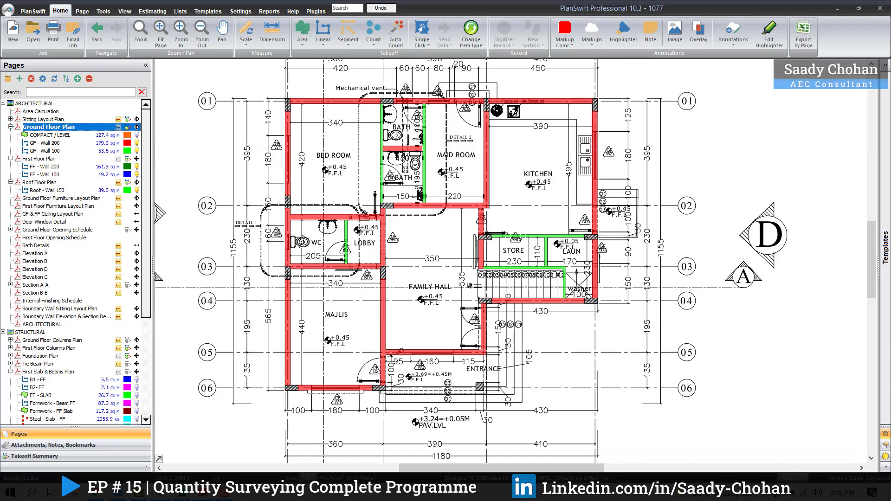
Step: Switch to the NRM 2 PDF in Adobe Reader and examine the required drawings and mandatory information for section 14 Masonry
click(207, 496)
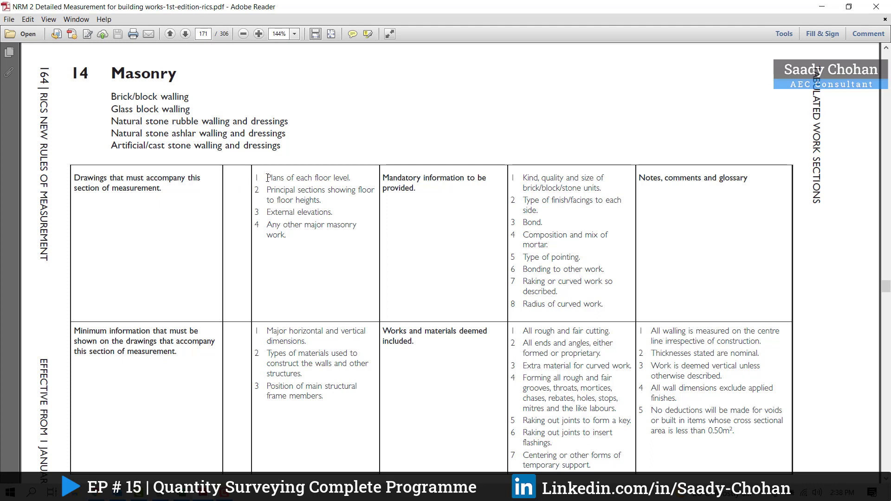
drag(267, 178, 320, 215)
scroll(303, 205, down, 3)
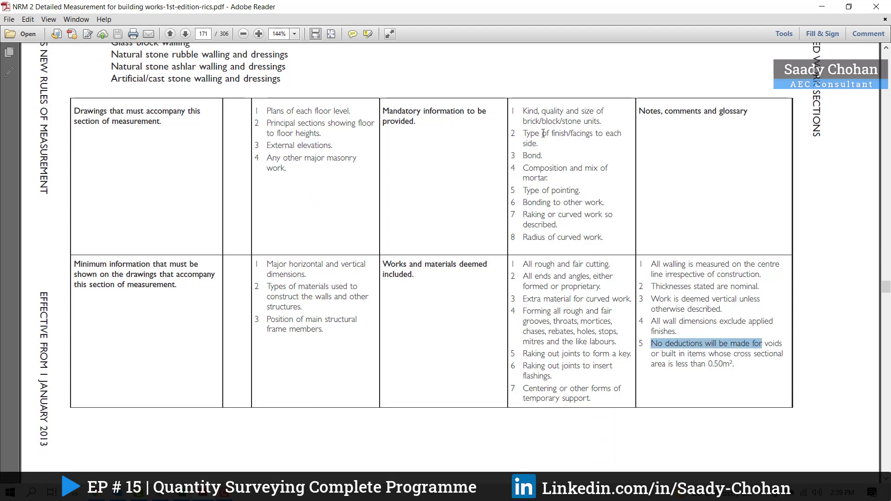
drag(523, 120, 542, 161)
drag(536, 191, 580, 207)
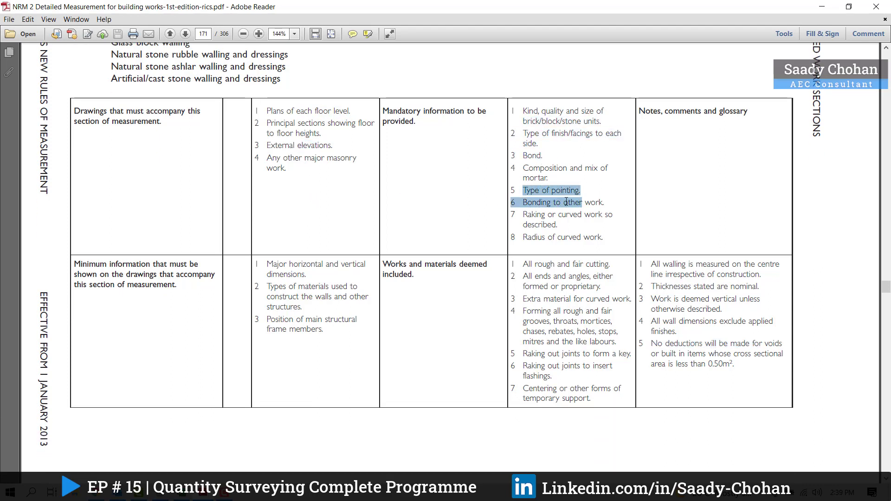
scroll(475, 207, up, 2)
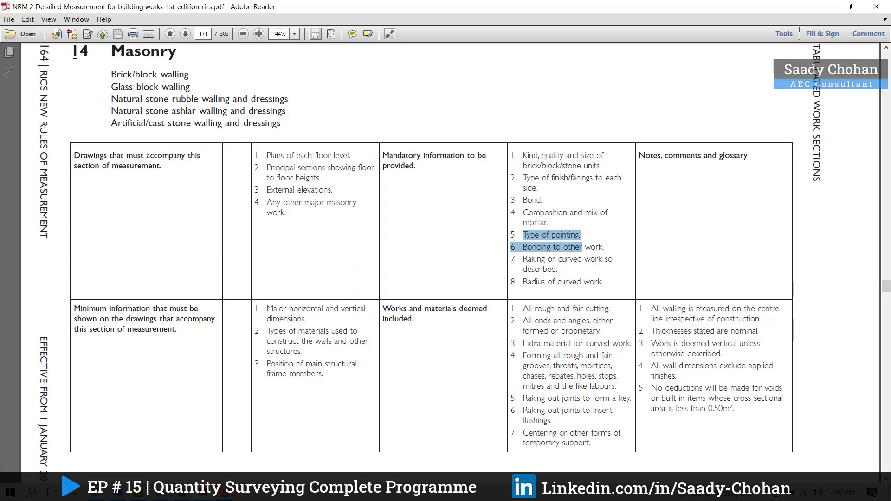
Step: Compare the NRM 2 Masonry section number 14 with the BLOCKWORK heading's item reference in the Excel BOQ
drag(73, 52, 95, 56)
key(ctrl+c)
key(alt+Tab)
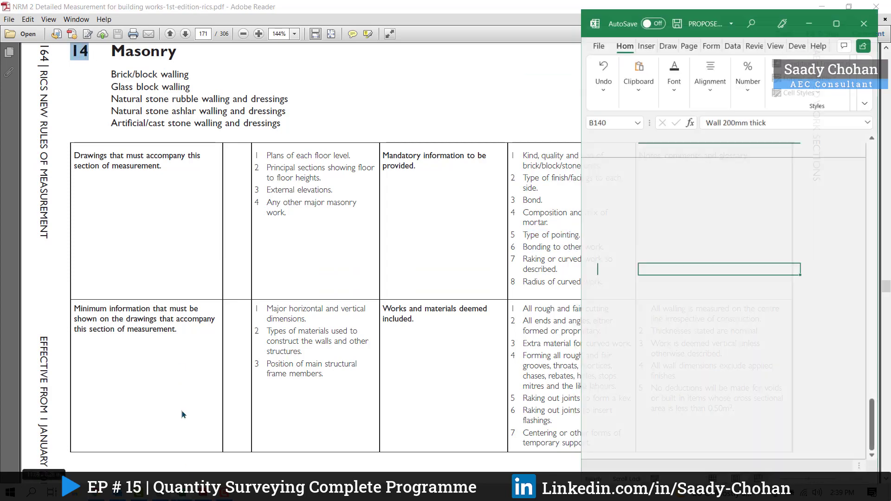
click(627, 216)
key(ctrl+v)
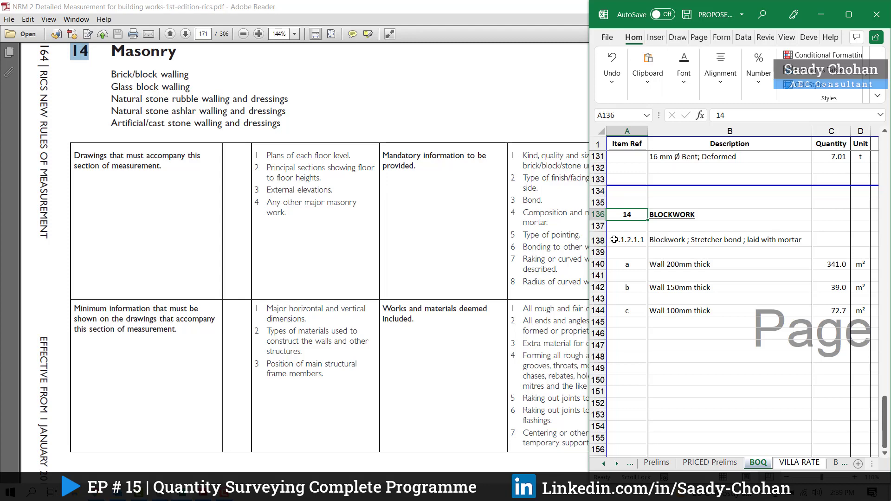
Step: Compare the NRM 2 masonry wall item and Level one material options with BOQ reference 14.1.2.1.1 and its wall thickness items
scroll(351, 230, down, 4)
scroll(352, 230, down, 12)
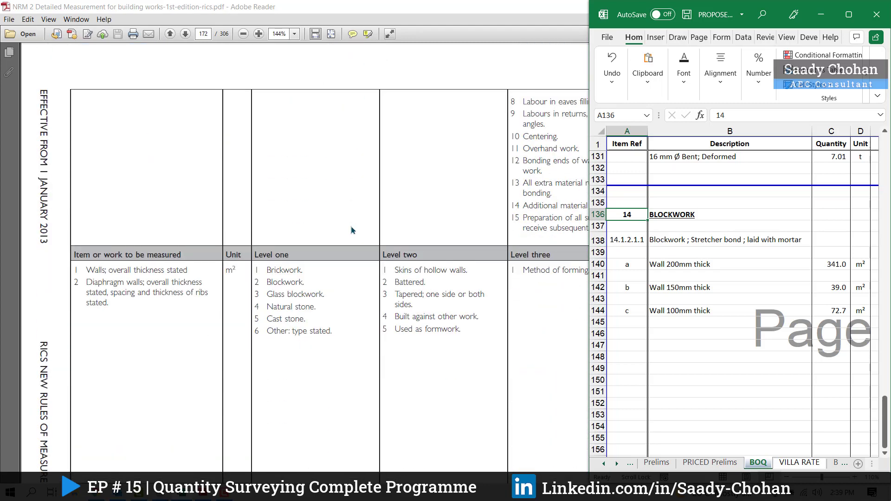
scroll(349, 225, down, 1)
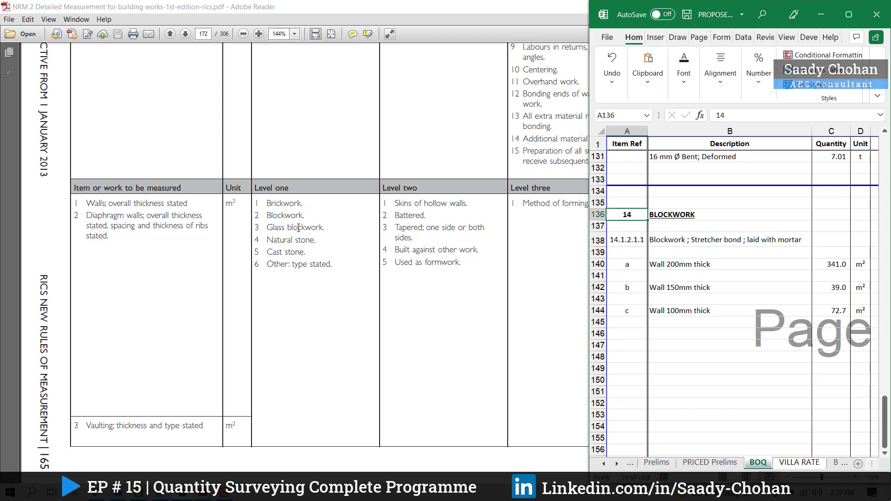
click(267, 204)
drag(268, 205, 303, 205)
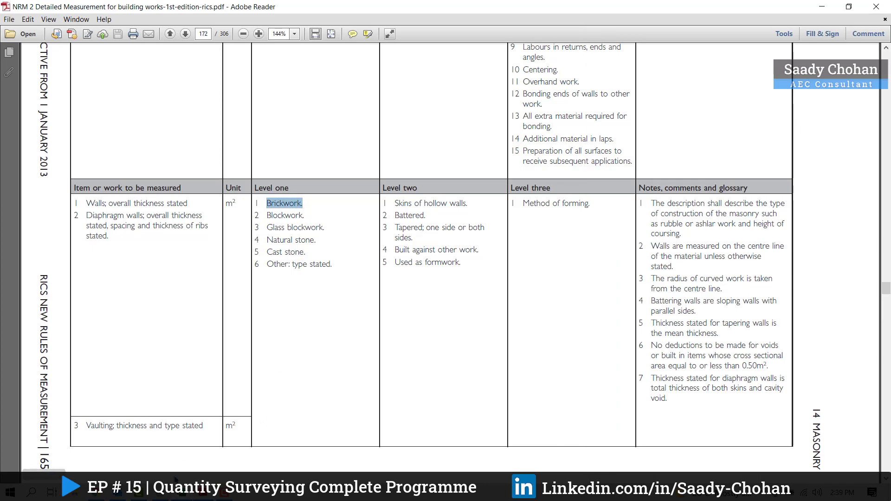
key(alt+Tab)
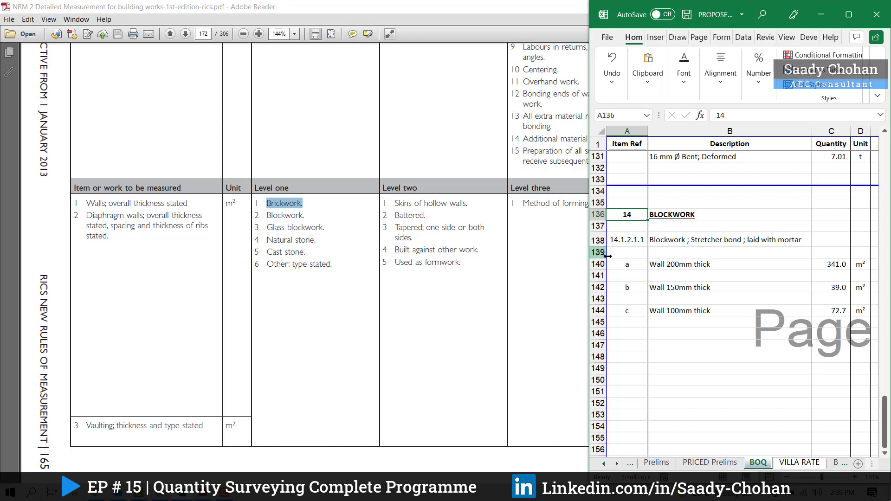
click(700, 268)
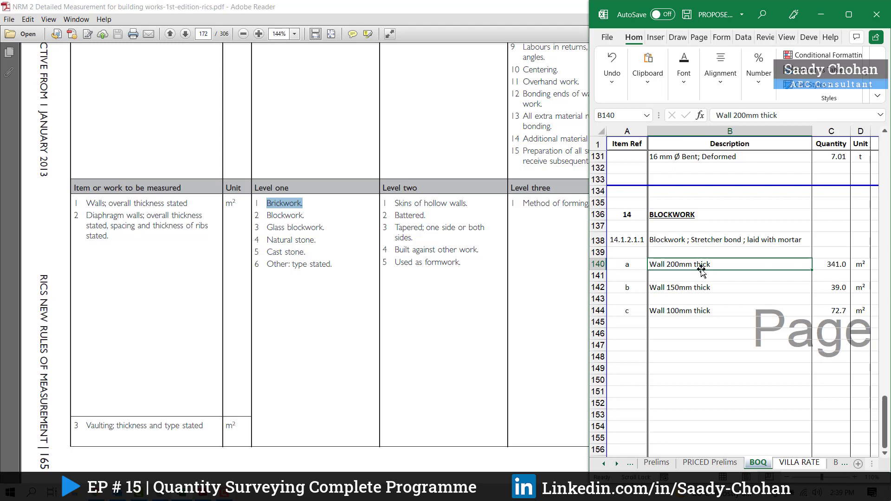